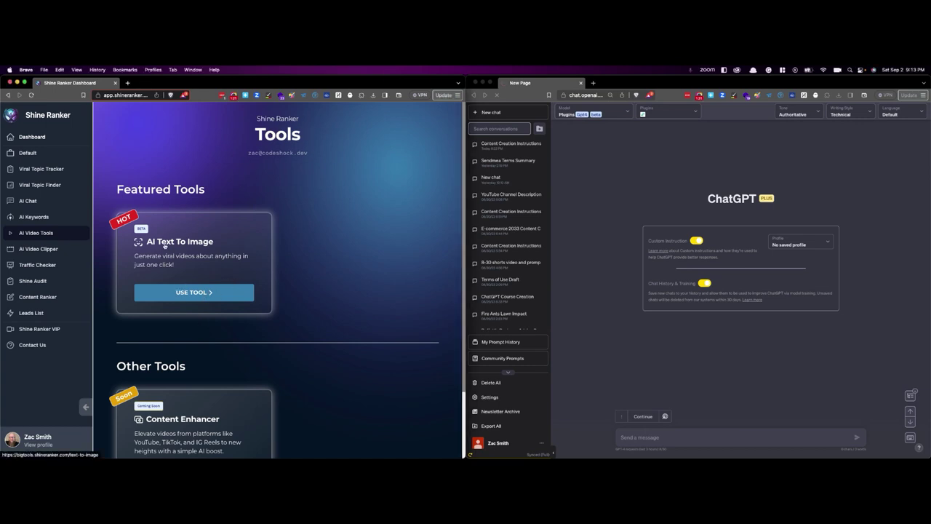
# Open the AI Text to Image tool and dismiss the help chat popup
pyautogui.click(195, 292)
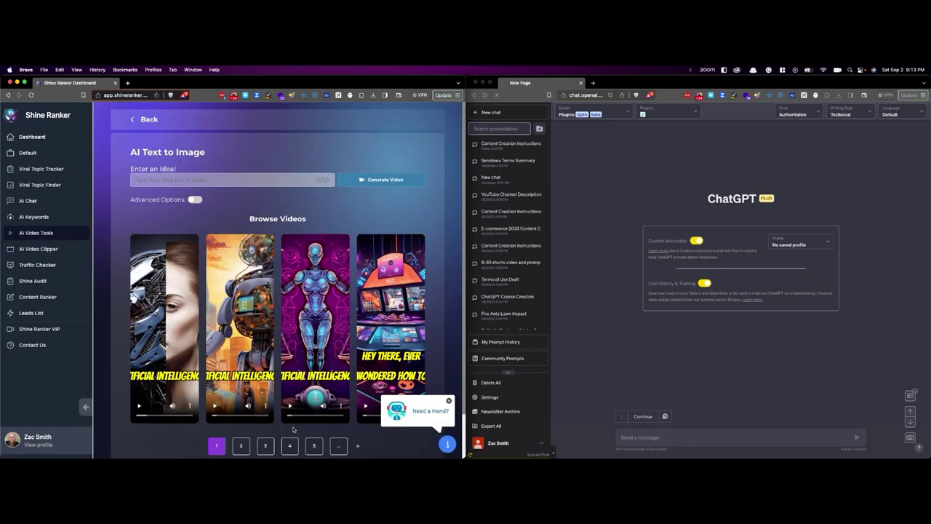
pyautogui.scroll(-1, 279, 407)
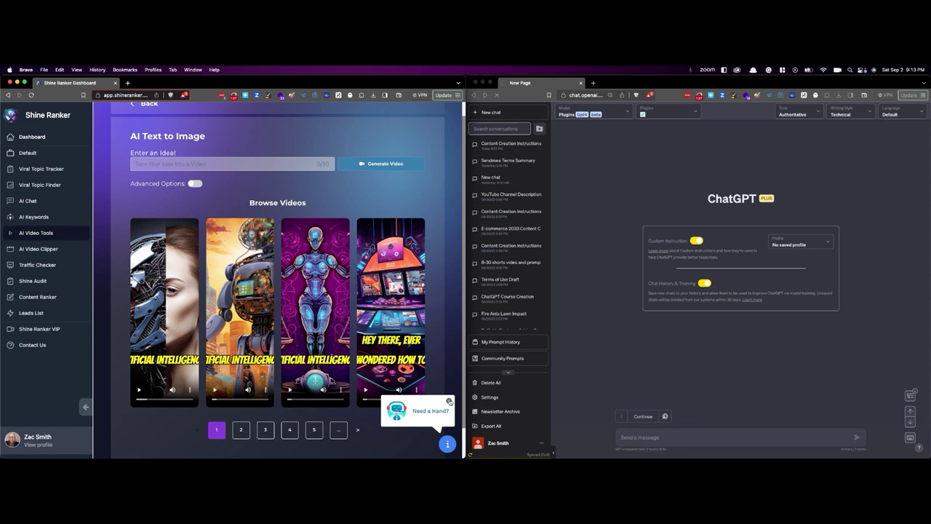
pyautogui.click(449, 400)
# Page through the gallery to the Sendmea videos and delete the duplicate one
pyautogui.click(314, 430)
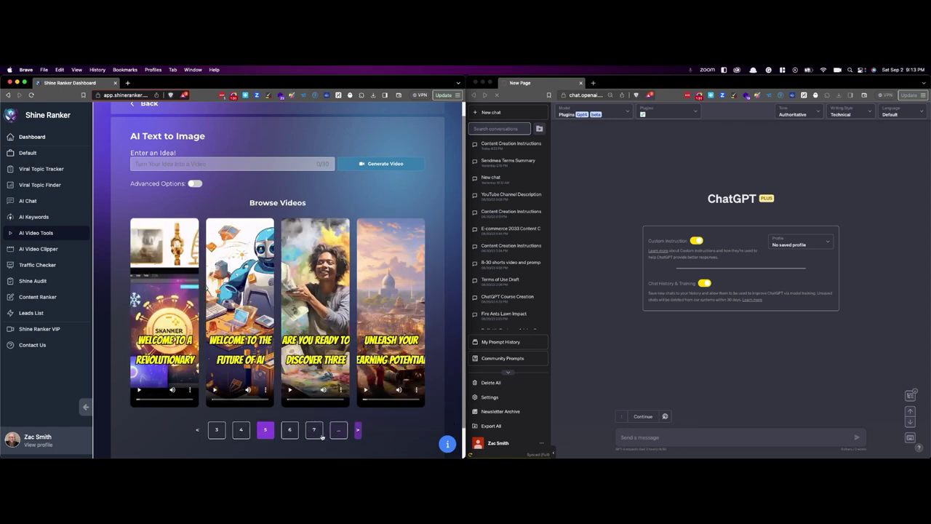
pyautogui.click(197, 430)
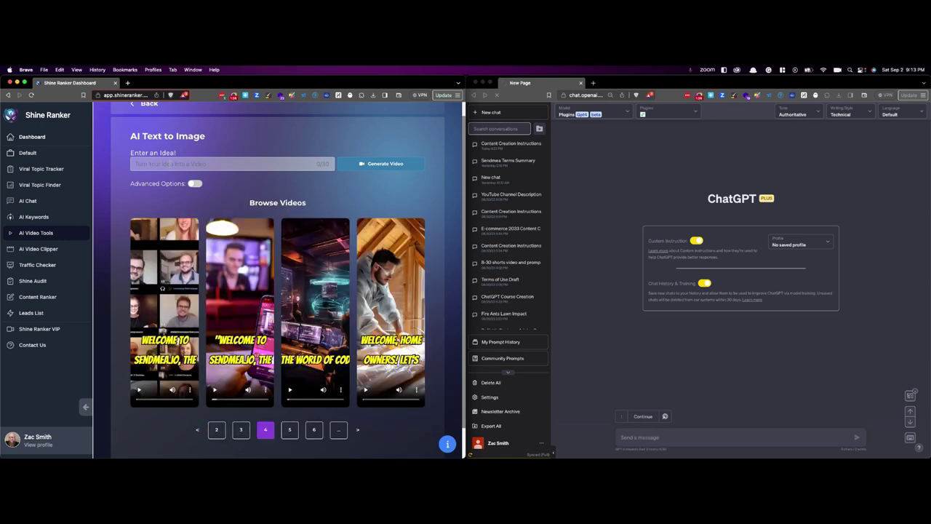
pyautogui.click(171, 164)
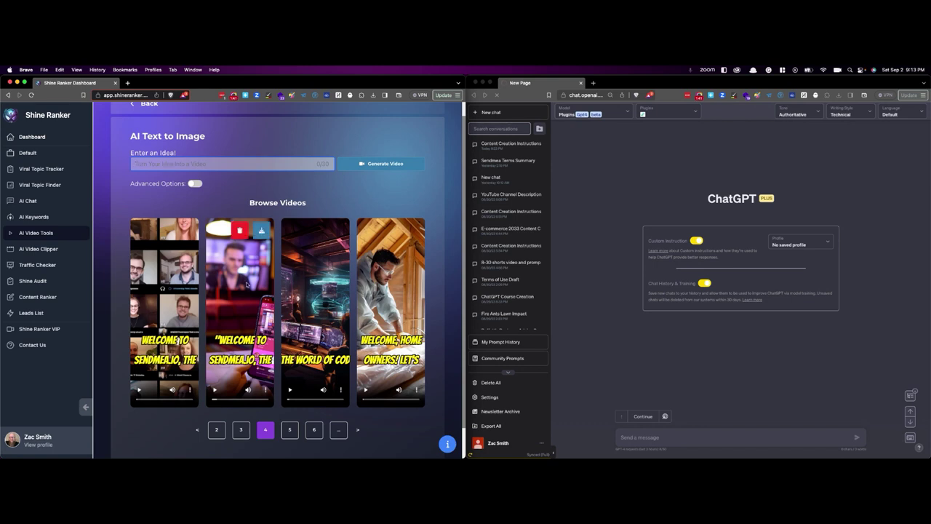
pyautogui.click(198, 431)
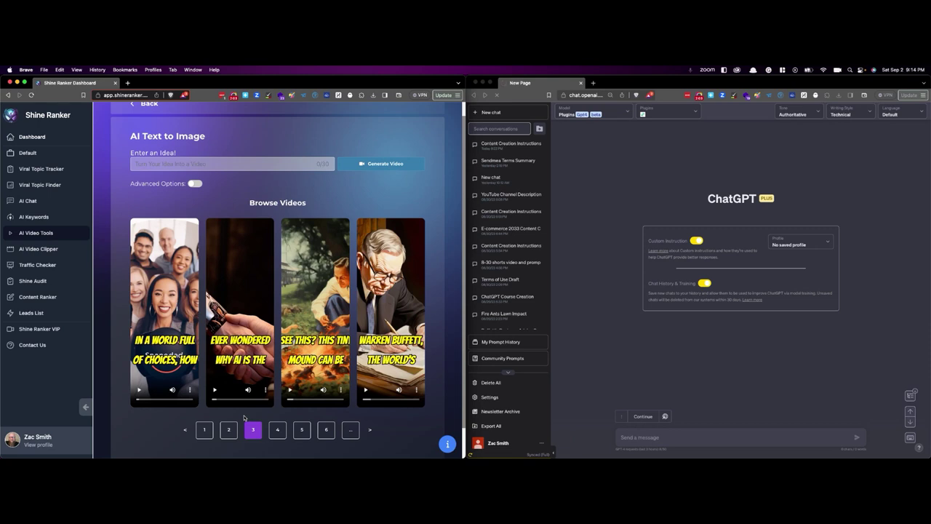
# Paste the video content-creation instructions into ChatGPT and send them
pyautogui.click(646, 438)
pyautogui.write('End of Instructions')
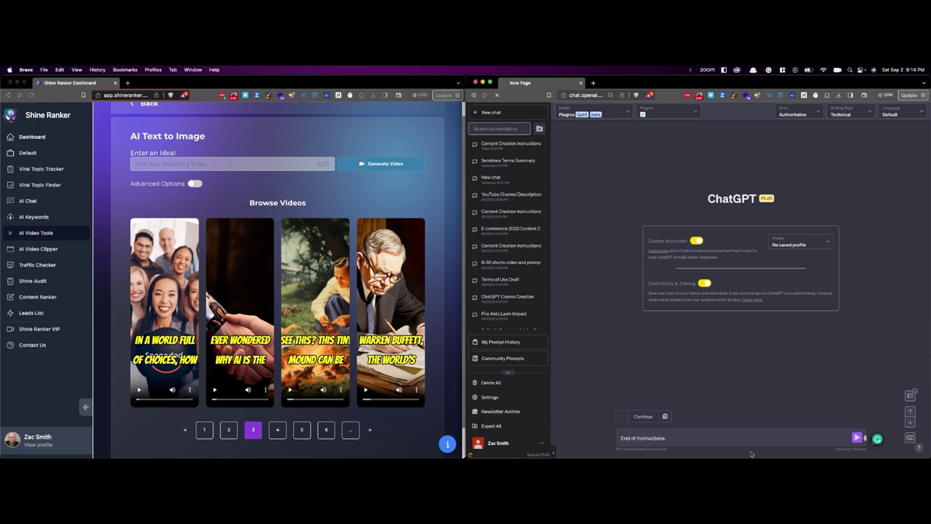
pyautogui.press('Return')
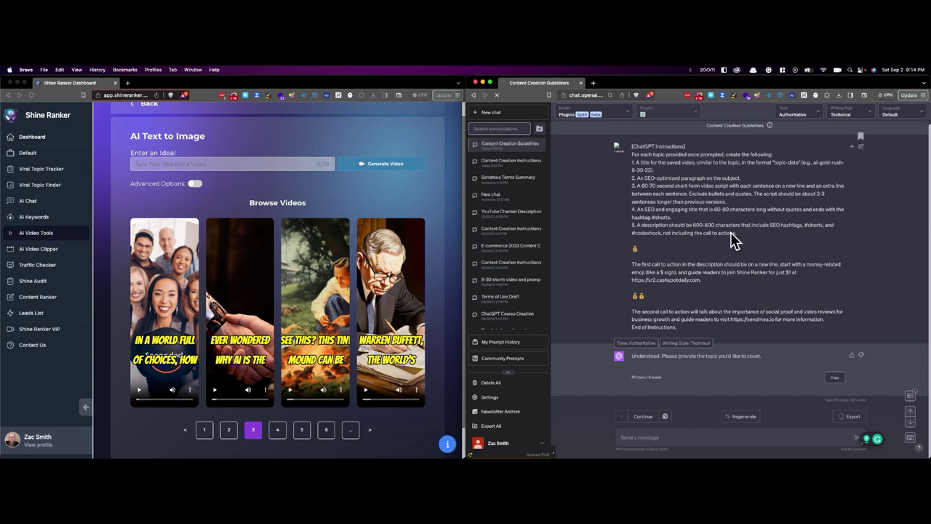
pyautogui.click(702, 439)
# Send ChatGPT the topic 'us Government thoughts and AI and Chat GPT.'
pyautogui.write('us')
pyautogui.write(' Governme')
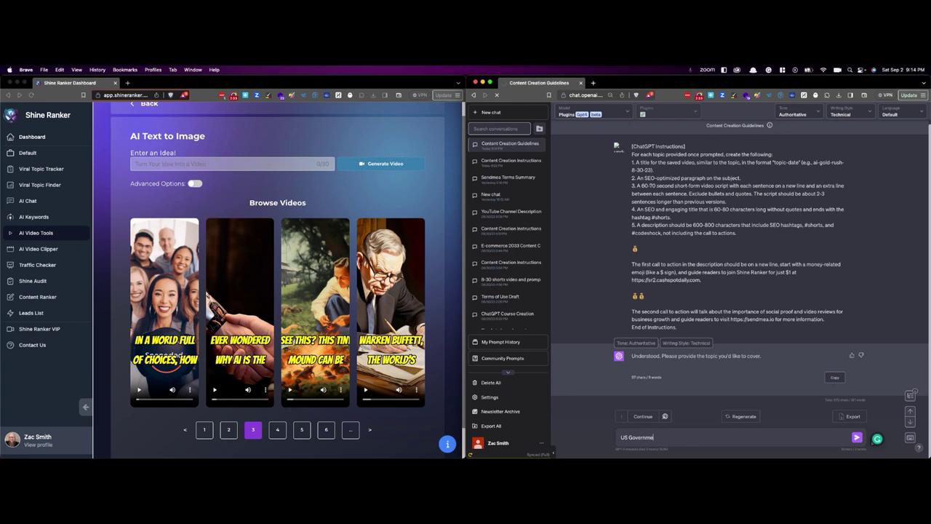
pyautogui.write('nt thoughts and AI and Chat GPT.')
pyautogui.press('Return')
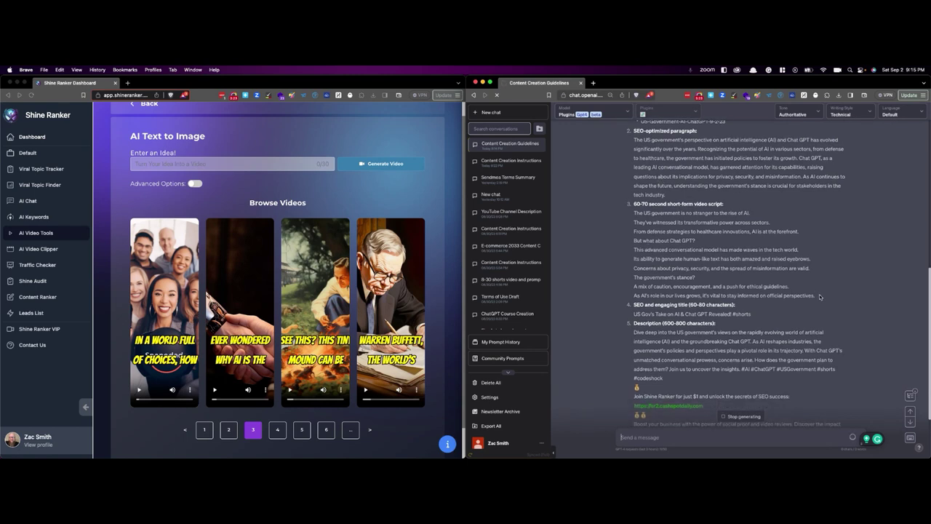
# Copy the 60-70 second video script from ChatGPT's reply
pyautogui.moveTo(820, 297); pyautogui.dragTo(630, 210)
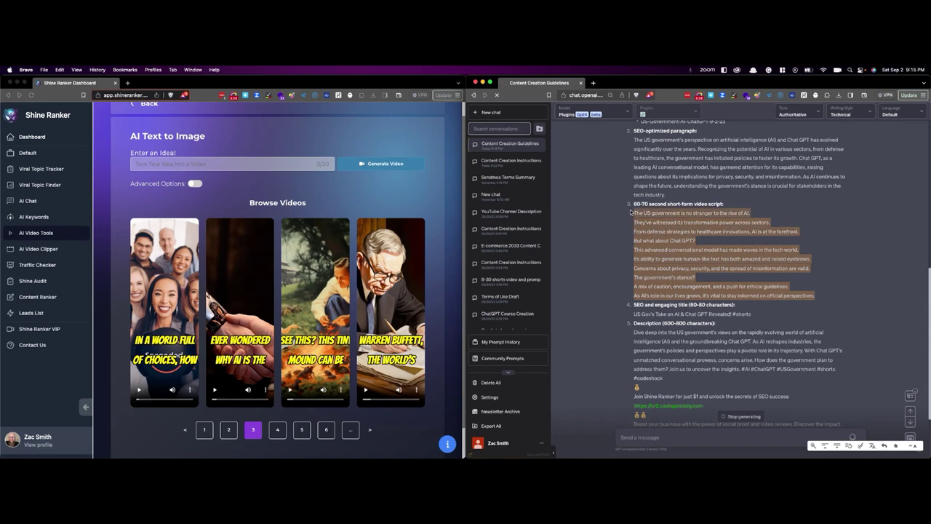
pyautogui.rightClick(652, 230)
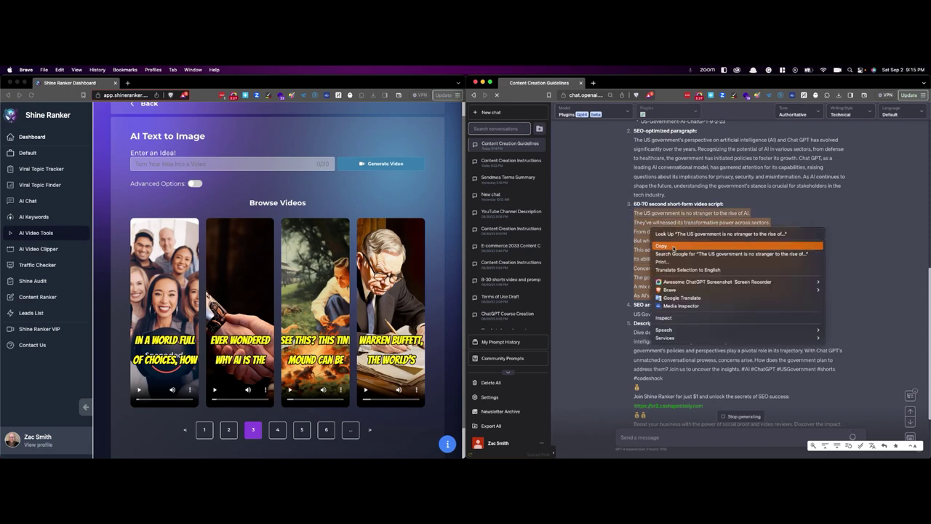
pyautogui.click(674, 248)
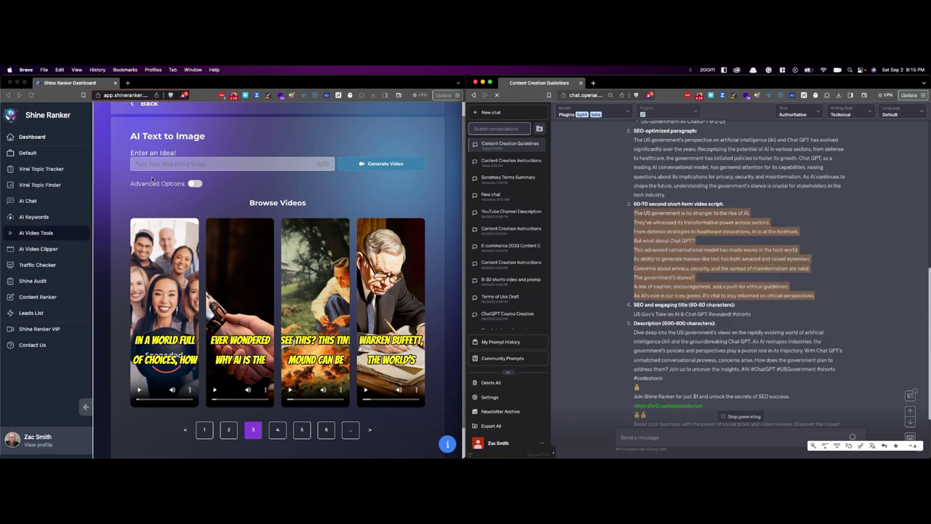
# Enable Advanced Options and replace the sample Custom Script with the ChatGPT script
pyautogui.click(197, 184)
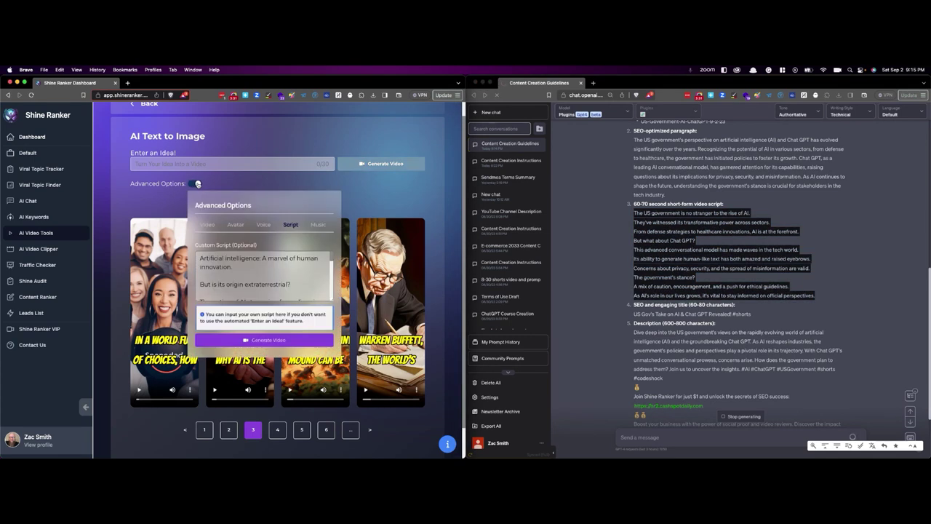
pyautogui.click(261, 276)
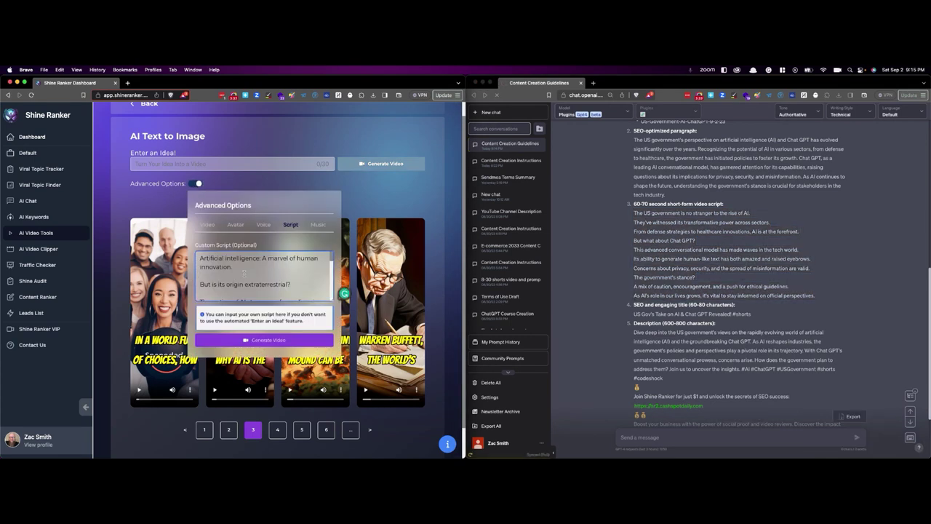
pyautogui.hotkey('ctrl', 'a')
pyautogui.press('BackSpace')
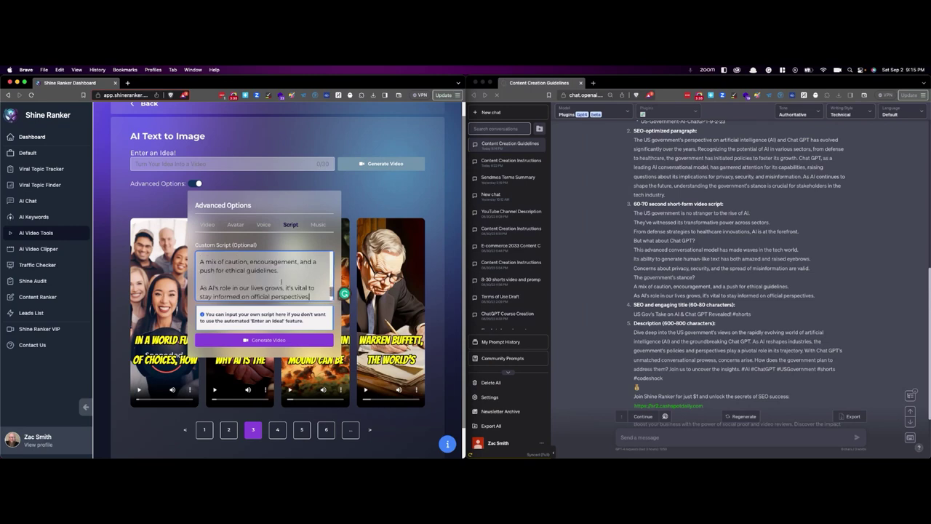
pyautogui.hotkey('ctrl', 'v')
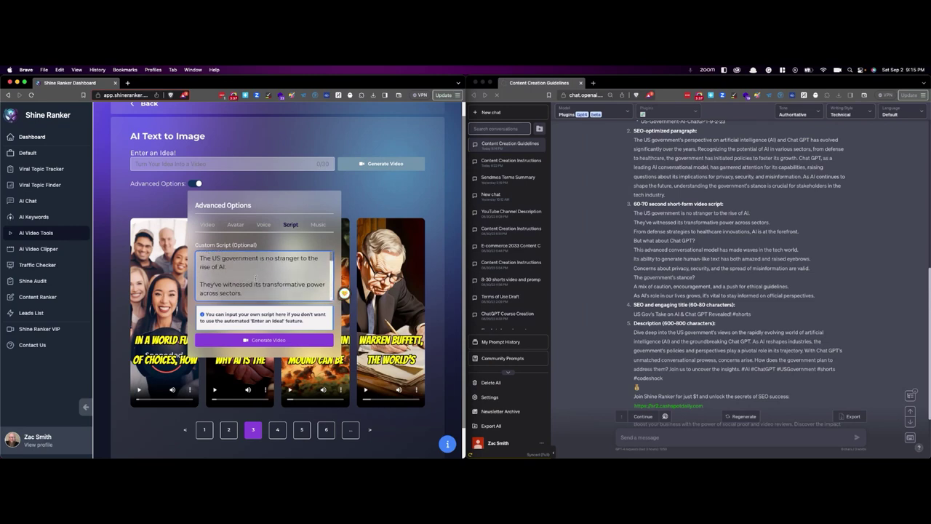
pyautogui.scroll(-4, 264, 284)
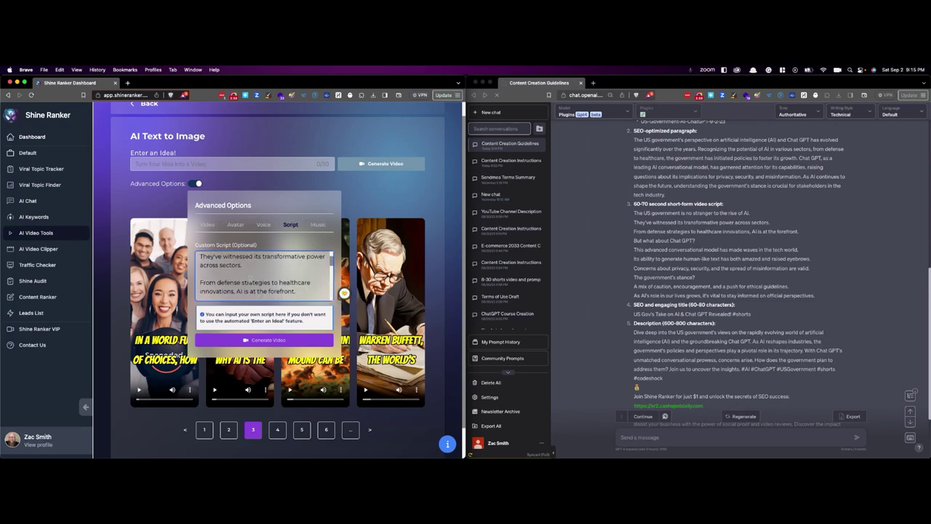
pyautogui.scroll(-4, 265, 283)
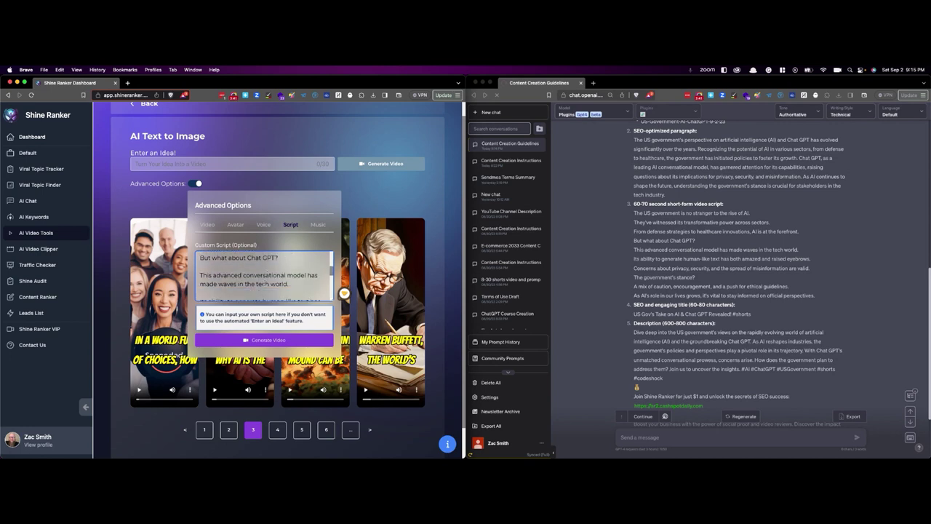
pyautogui.scroll(-4, 284, 284)
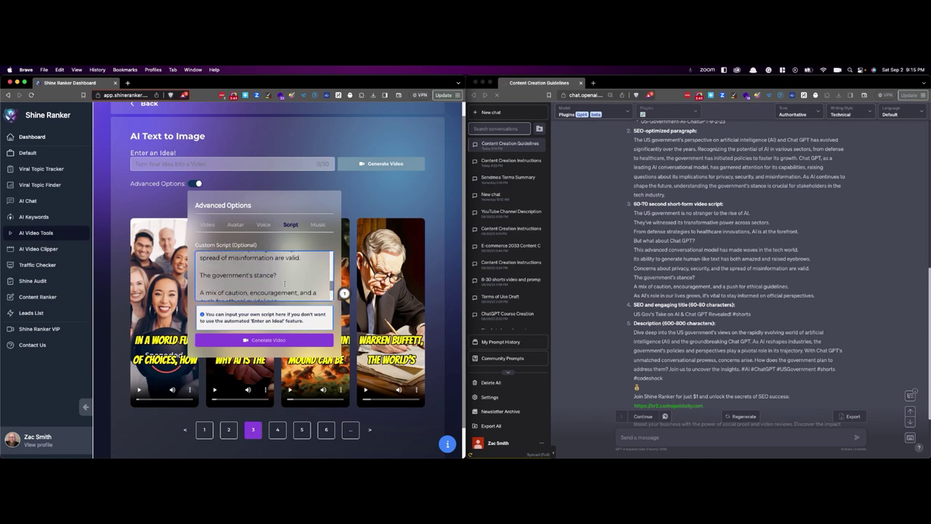
pyautogui.scroll(-4, 285, 284)
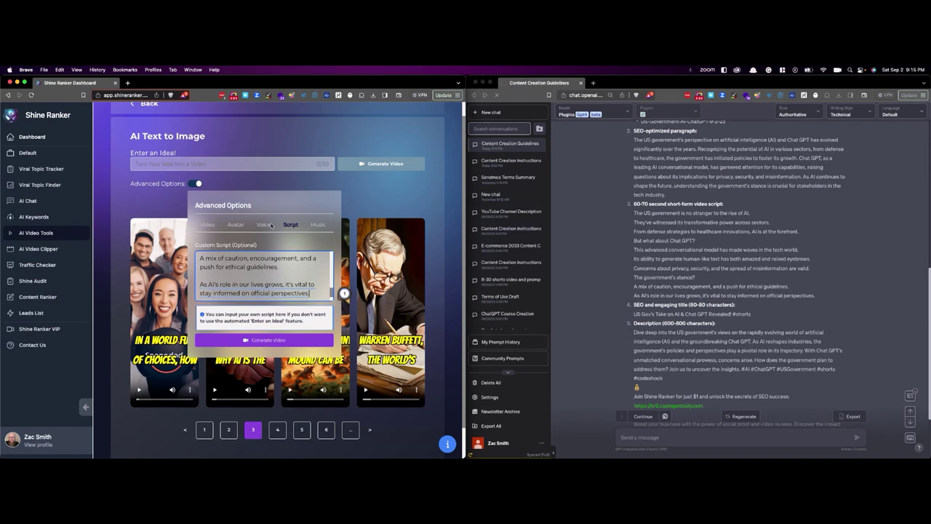
pyautogui.click(206, 225)
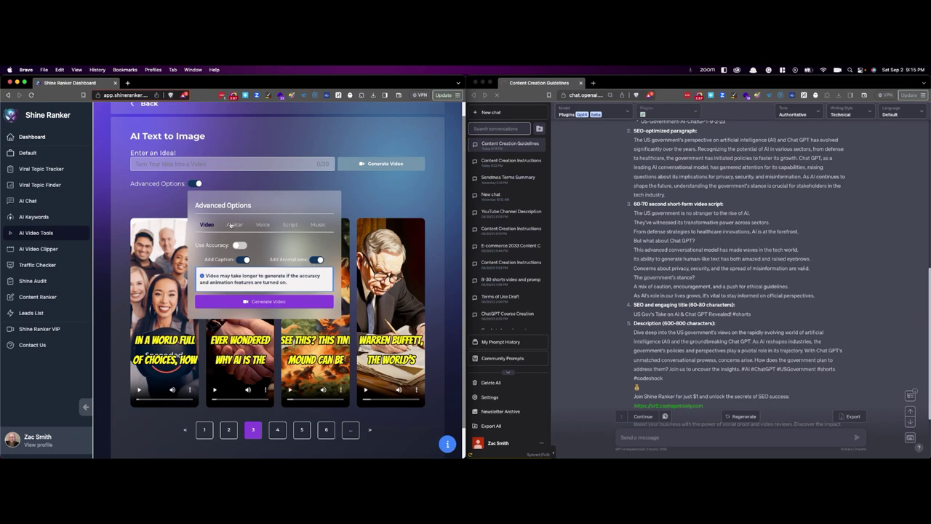
pyautogui.click(232, 224)
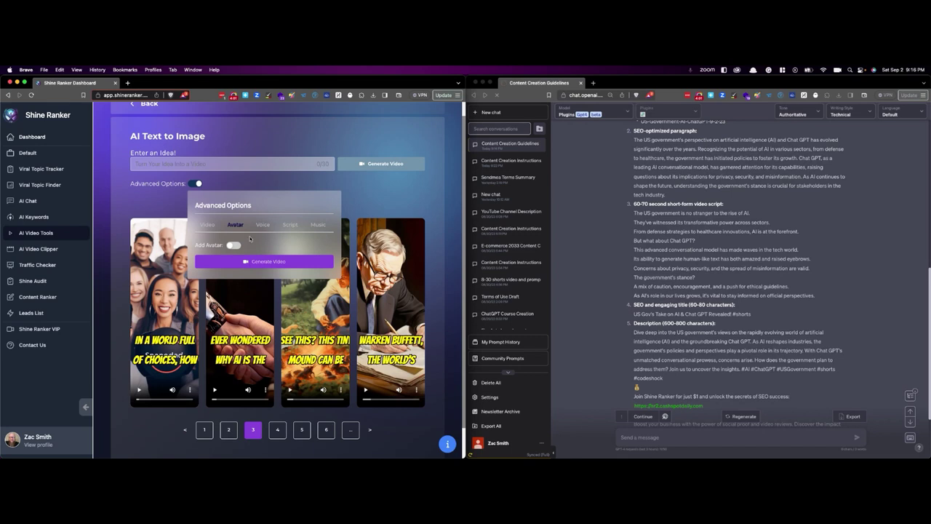
pyautogui.click(263, 225)
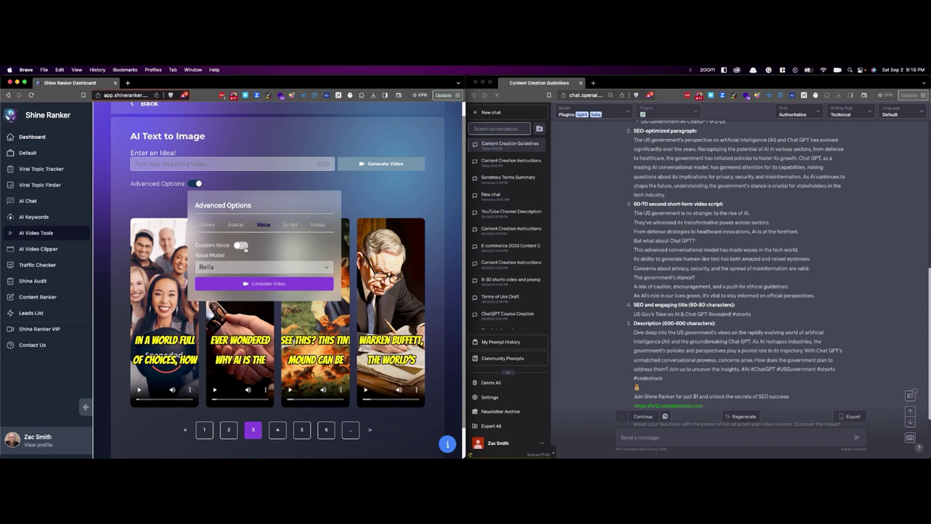
pyautogui.click(290, 225)
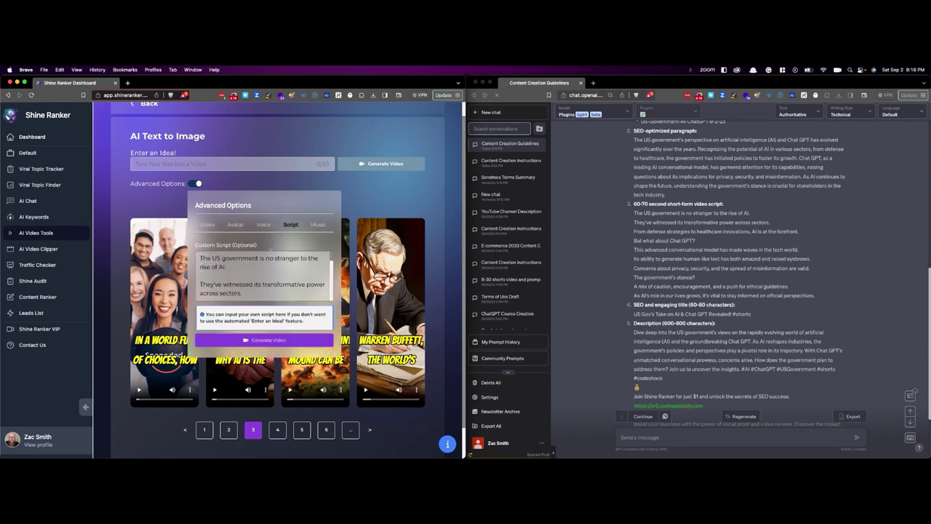
pyautogui.click(318, 225)
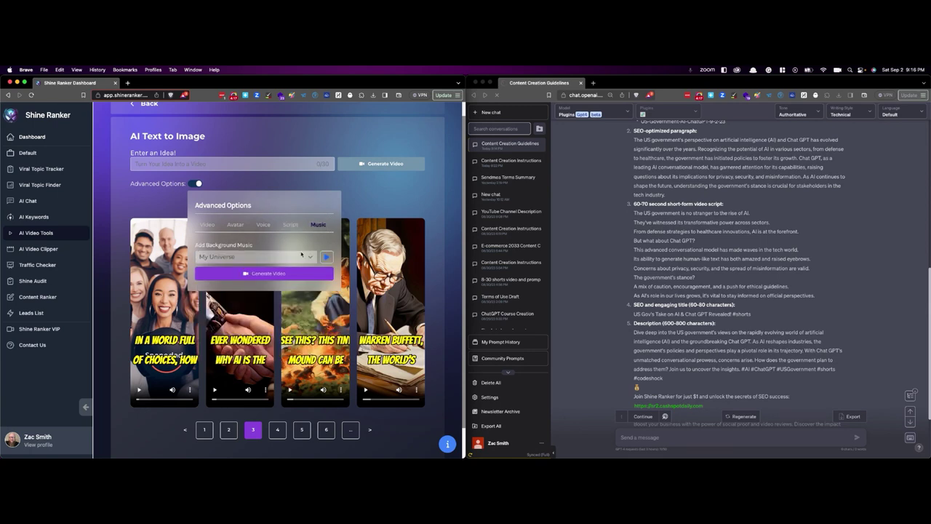
pyautogui.click(289, 225)
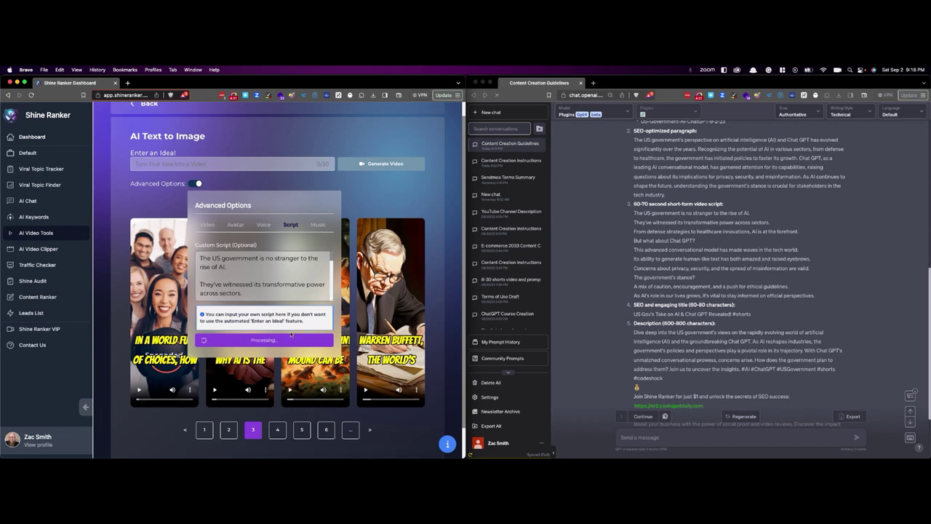
# Generate the video from the custom script and show the newest videos on gallery page 1
pyautogui.click(292, 337)
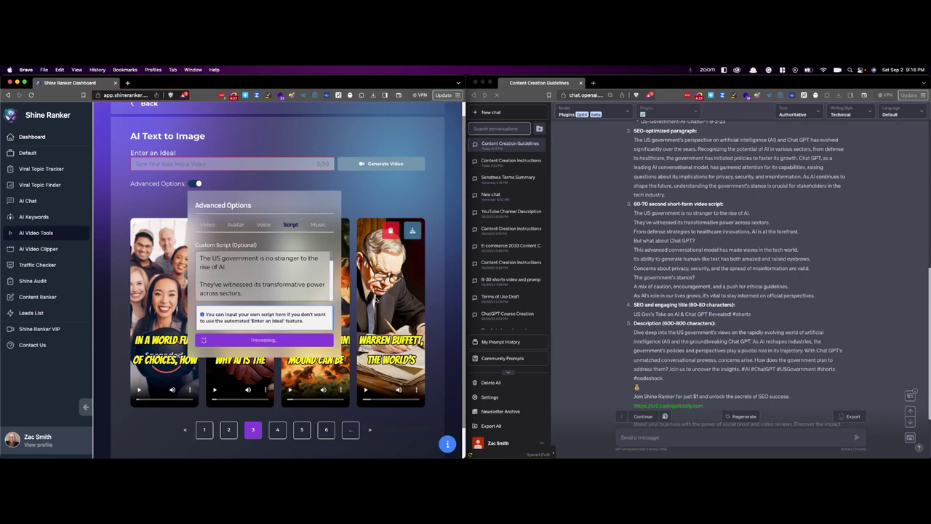
pyautogui.click(205, 429)
pyautogui.click(254, 187)
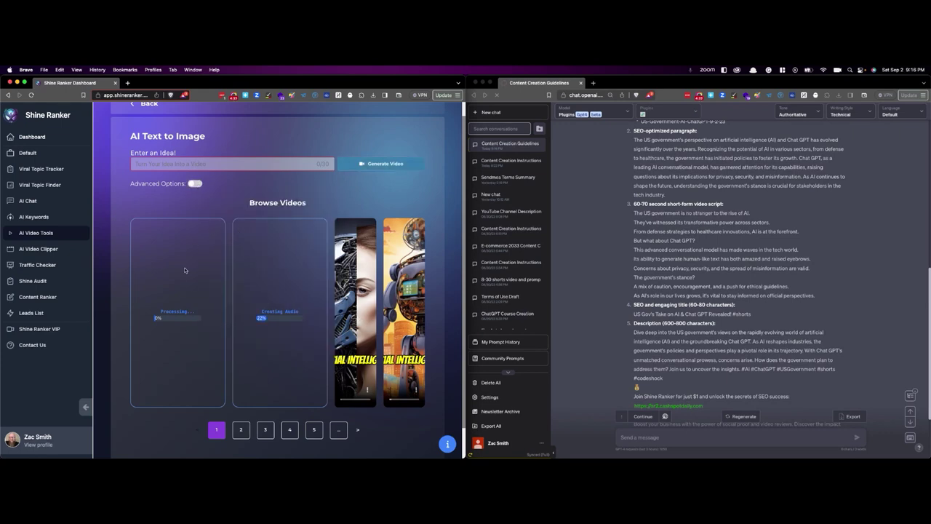
pyautogui.rightClick(188, 279)
pyautogui.press('Escape')
# Select the SEO title 'US Gov's Take on AI & Chat GPT Revealed! #shorts' in ChatGPT
pyautogui.click(637, 318)
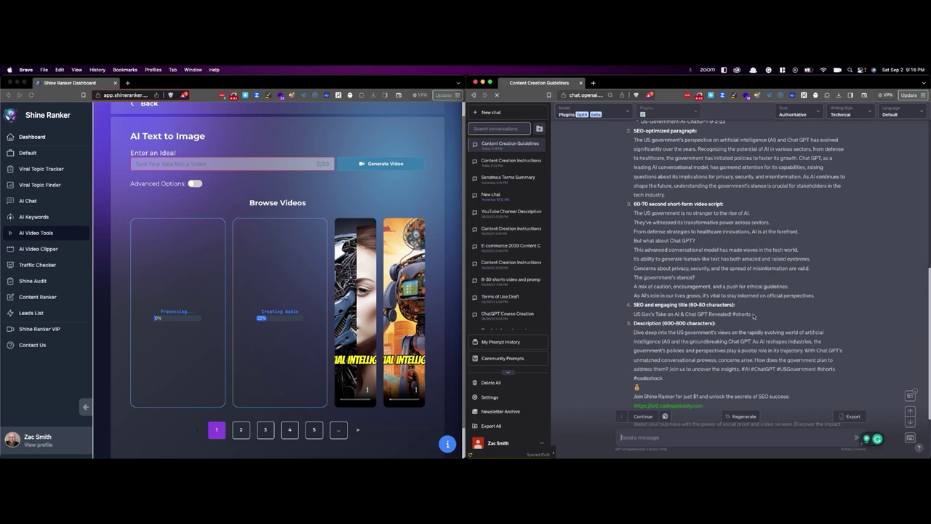
pyautogui.moveTo(754, 315); pyautogui.dragTo(633, 315)
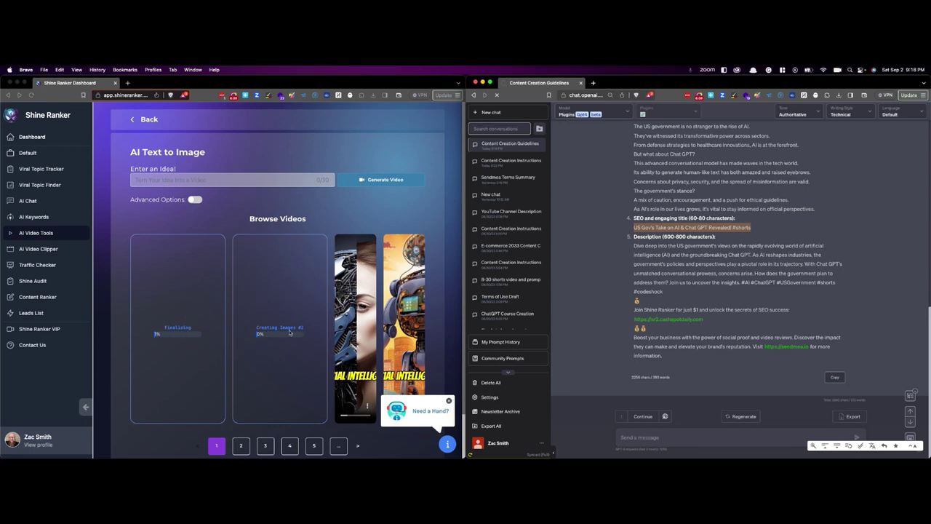
# Check Shine Ranker, then reselect the SEO title line in ChatGPT's reply
pyautogui.click(298, 285)
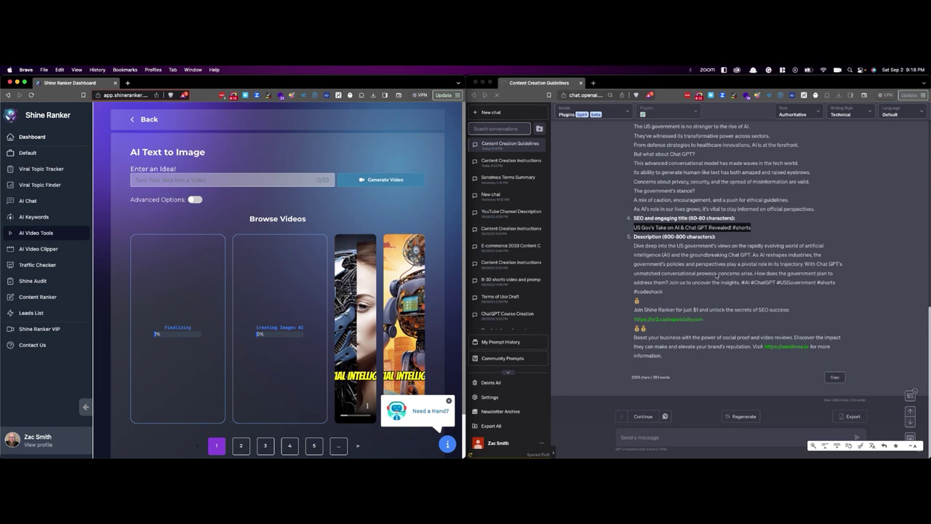
pyautogui.click(785, 235)
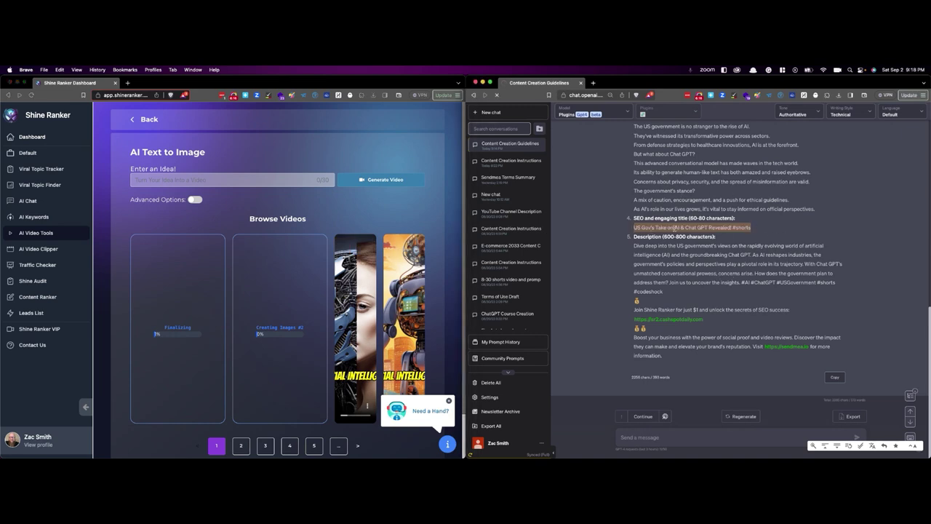
pyautogui.click(653, 231)
pyautogui.moveTo(634, 228); pyautogui.dragTo(763, 229)
# Select the promotional description from the link down to 'information.'
pyautogui.click(735, 297)
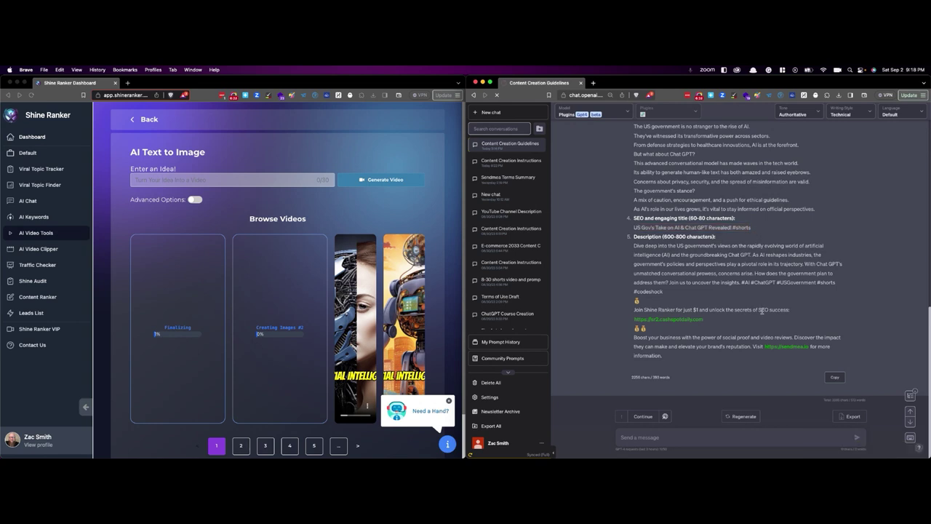
pyautogui.moveTo(677, 361); pyautogui.dragTo(633, 245)
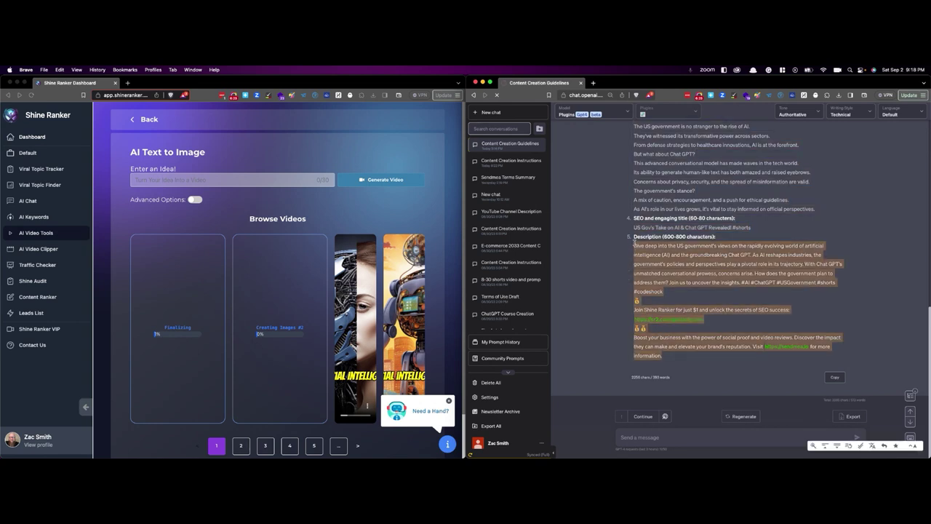
pyautogui.click(782, 305)
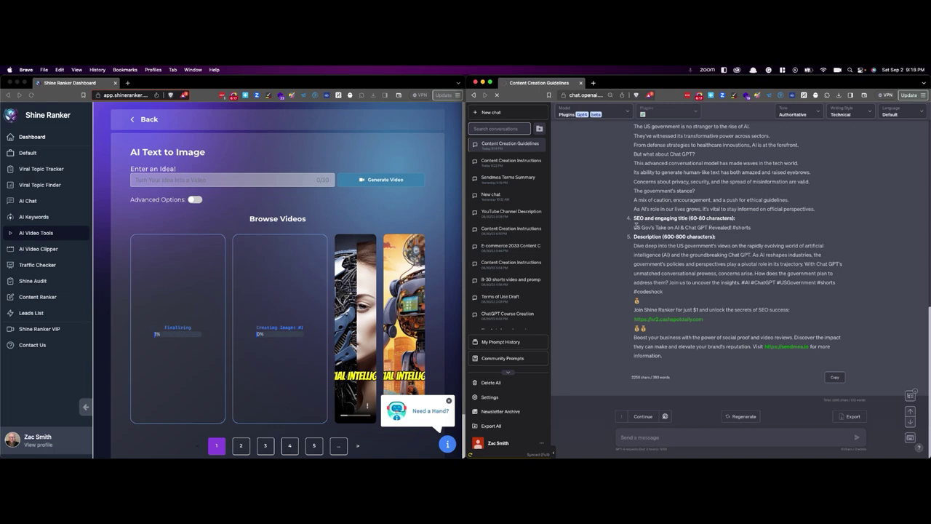
# Select the title line again, then the closing 'Join Shine Ranker' part through 'information.'
pyautogui.moveTo(635, 227); pyautogui.dragTo(762, 229)
pyautogui.moveTo(673, 357); pyautogui.dragTo(634, 245)
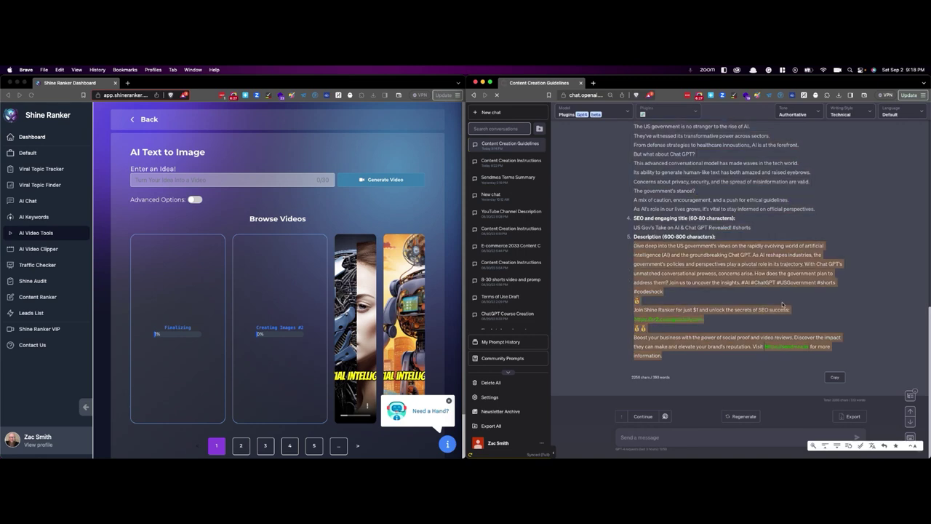
pyautogui.click(712, 326)
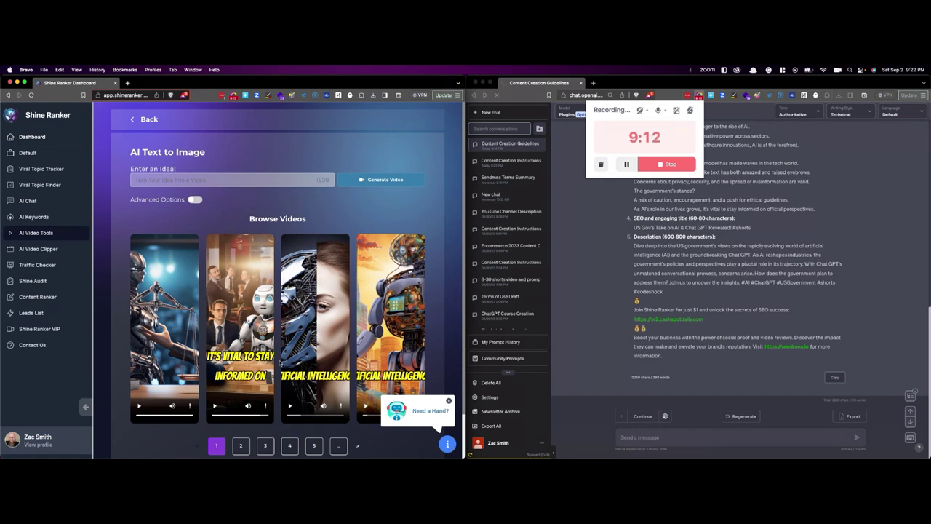
# Delete the fourth, duplicate video from the gallery and confirm the deletion
pyautogui.click(241, 247)
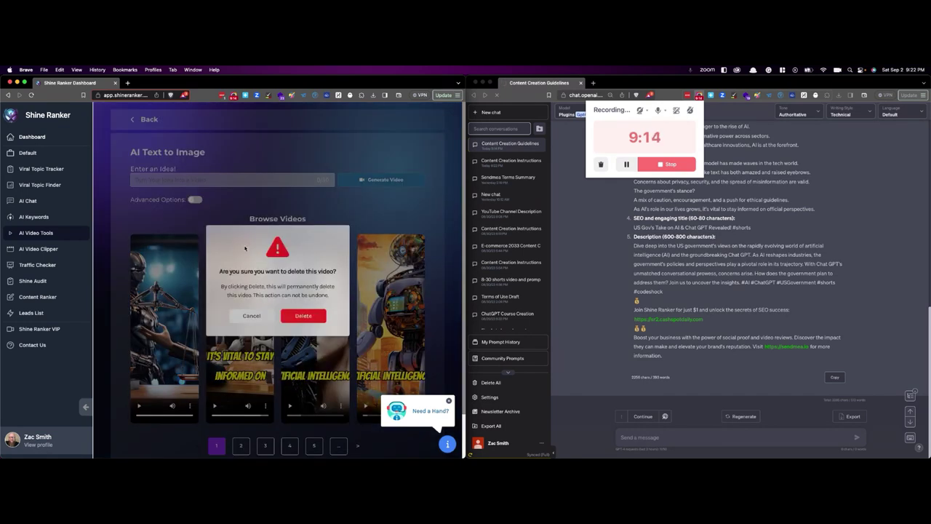
pyautogui.click(302, 315)
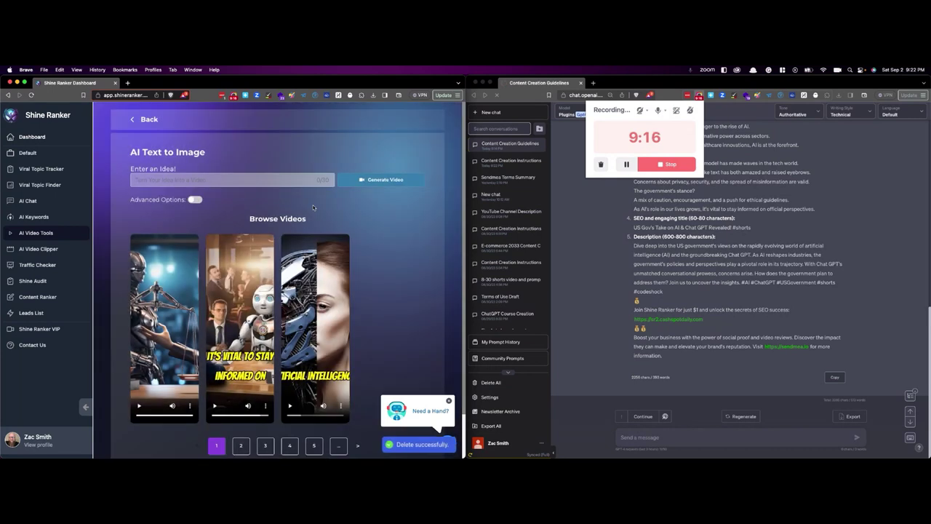
pyautogui.moveTo(312, 278)
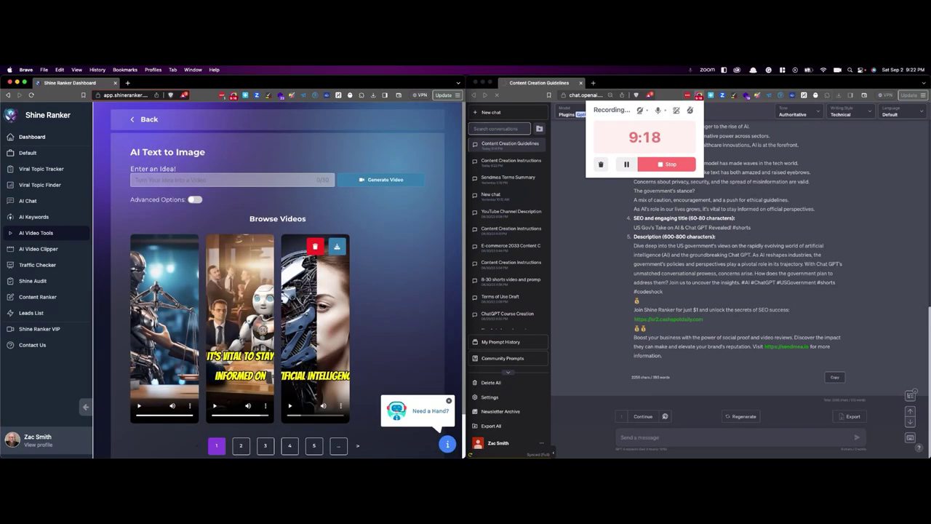